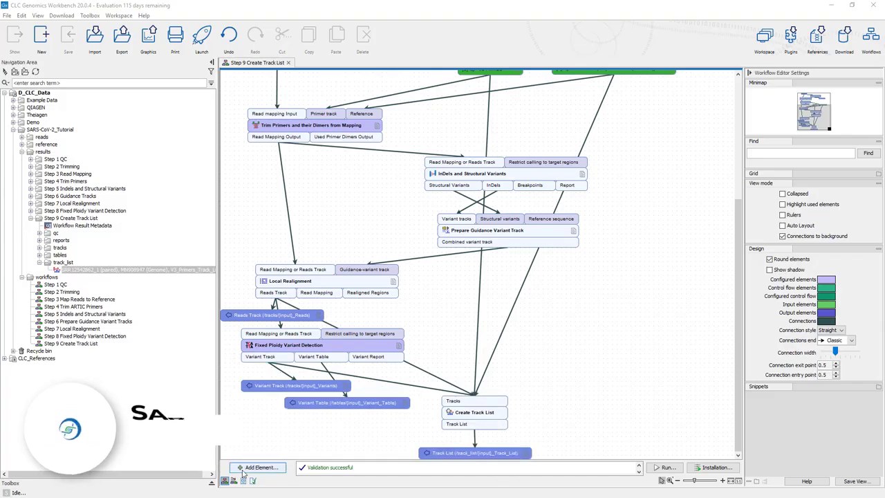
Add a Create Mapping Graph element to the workflow and place it above and beside the Create Track List element
click(257, 467)
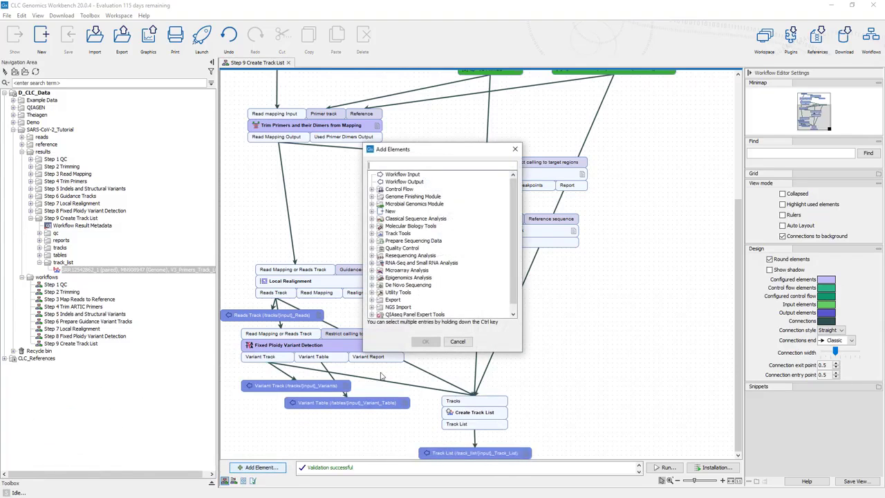
text(create mappin)
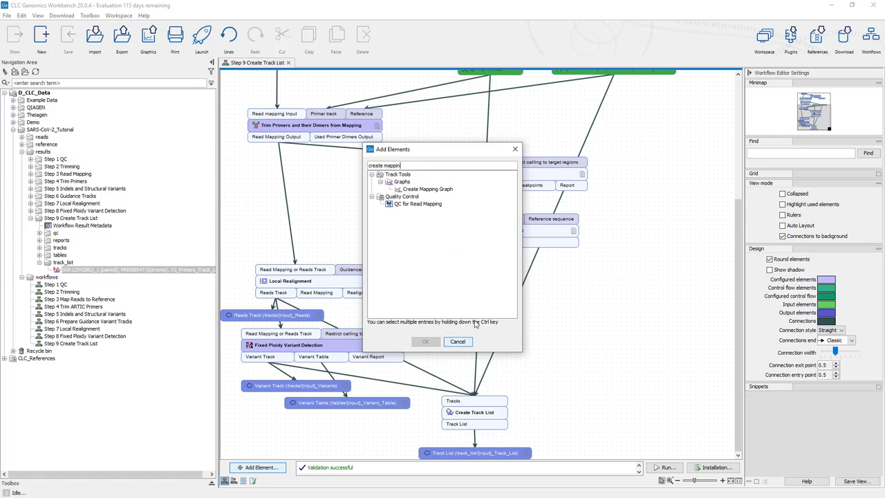
click(433, 191)
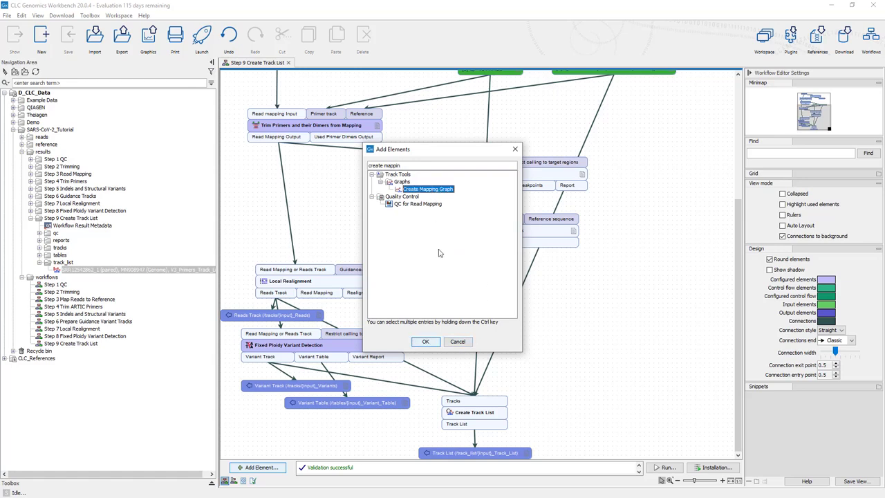
click(425, 342)
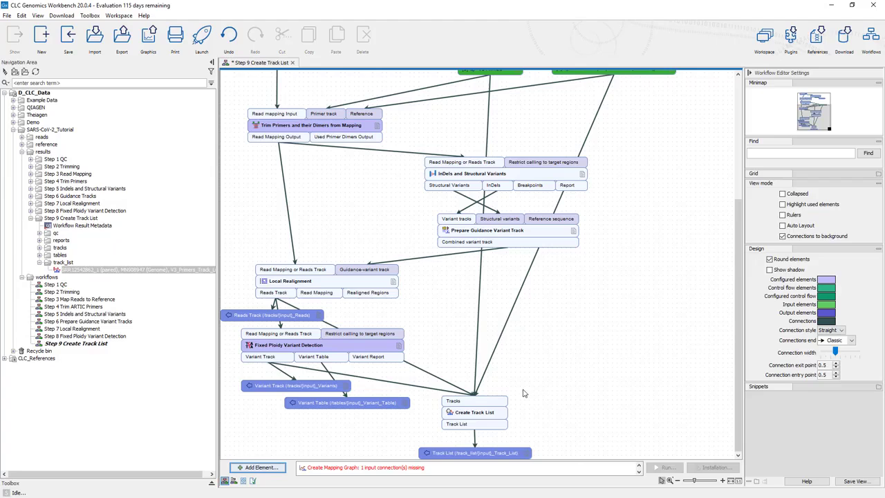
scroll(457, 381, up, 3)
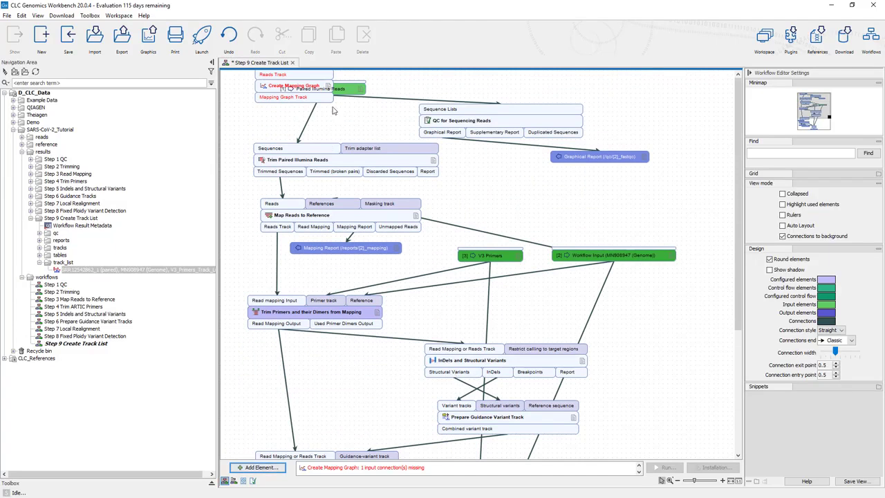
drag(310, 80, 478, 403)
scroll(478, 403, down, 3)
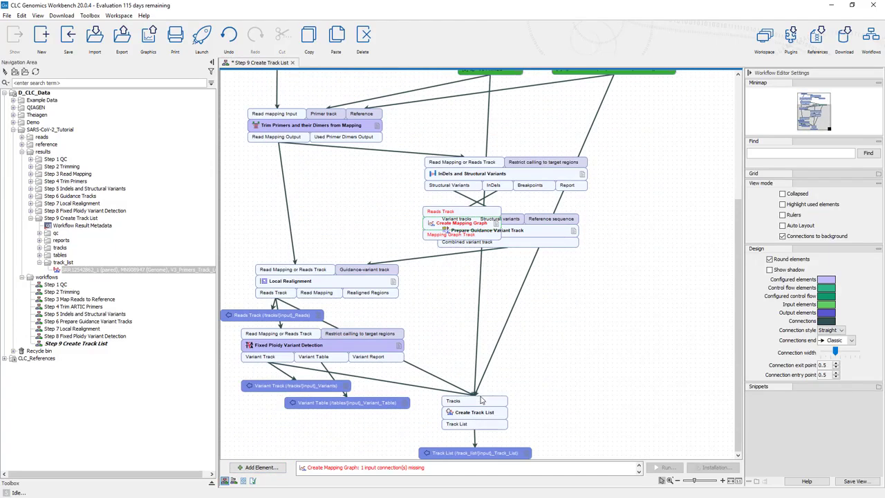
drag(464, 217, 567, 367)
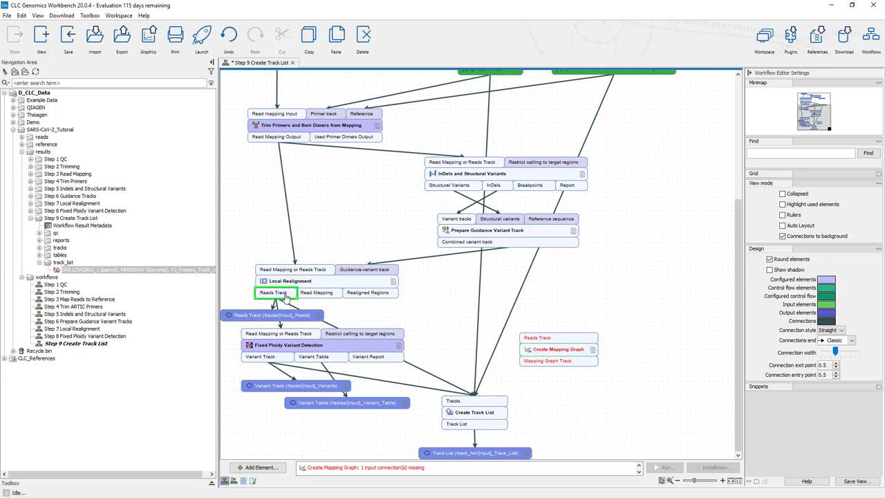
Connect Local Realignment's Reads Track to Create Mapping Graph, and its Mapping Graph Track output to the Tracks input of Create Track List
drag(285, 296, 543, 337)
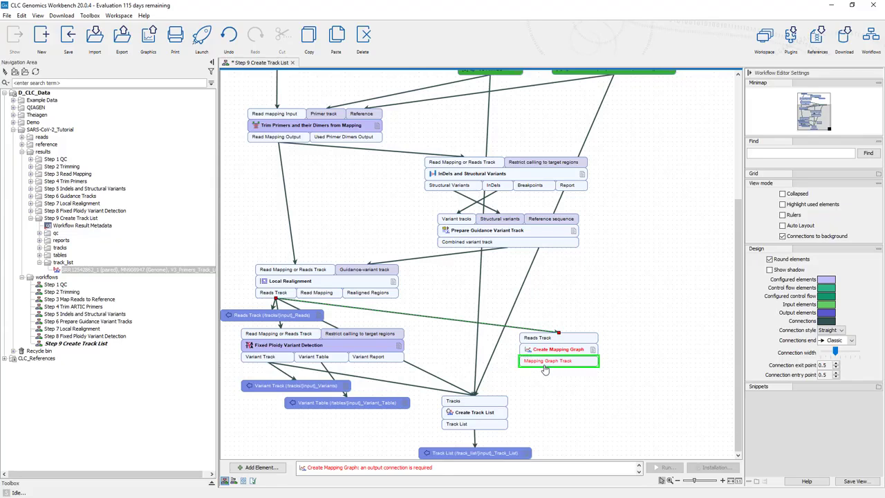
drag(546, 367, 480, 404)
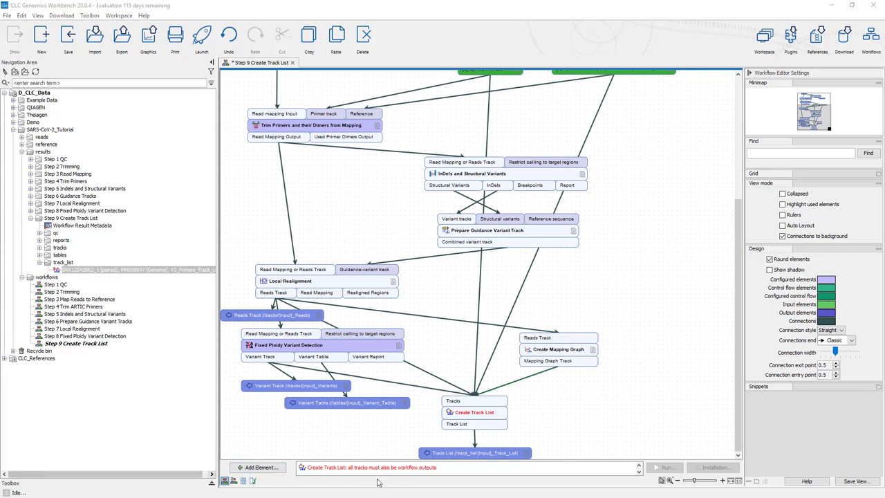
Make the Mapping Graph Track a workflow output with the custom name /tracks/{input}_Mapping_Graph and position it below its element
right_click(549, 366)
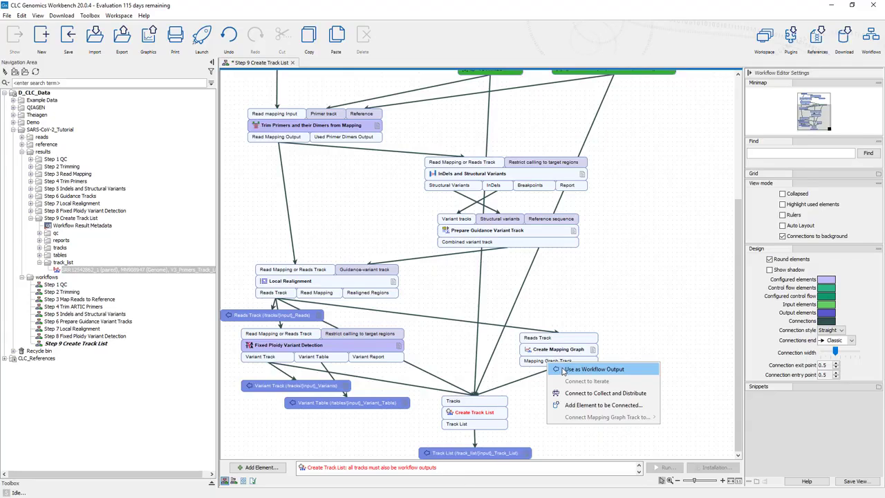
click(564, 369)
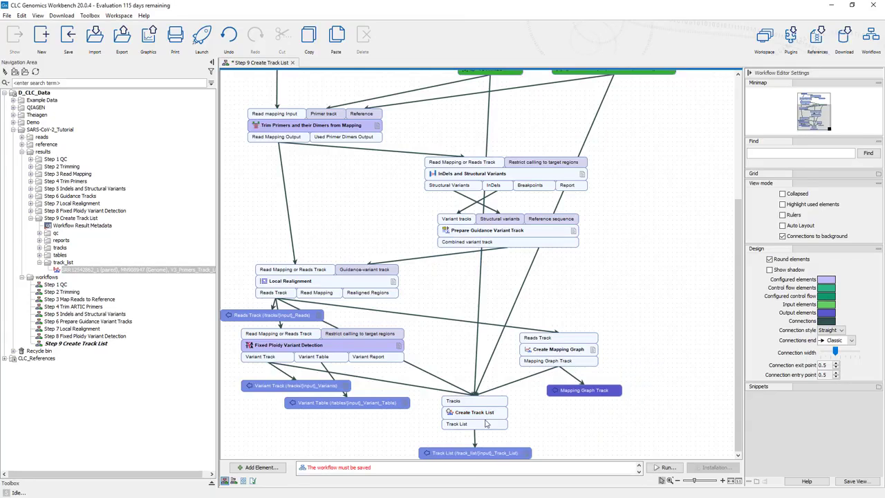
drag(570, 394, 552, 392)
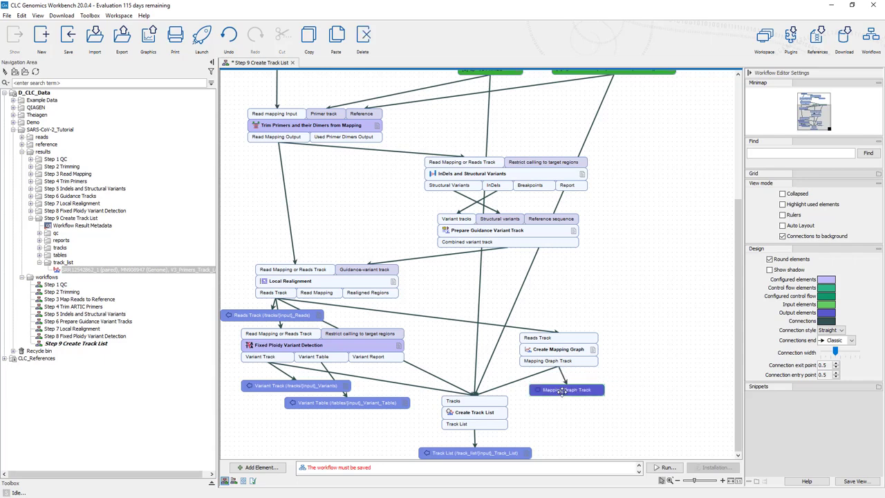
double_click(562, 391)
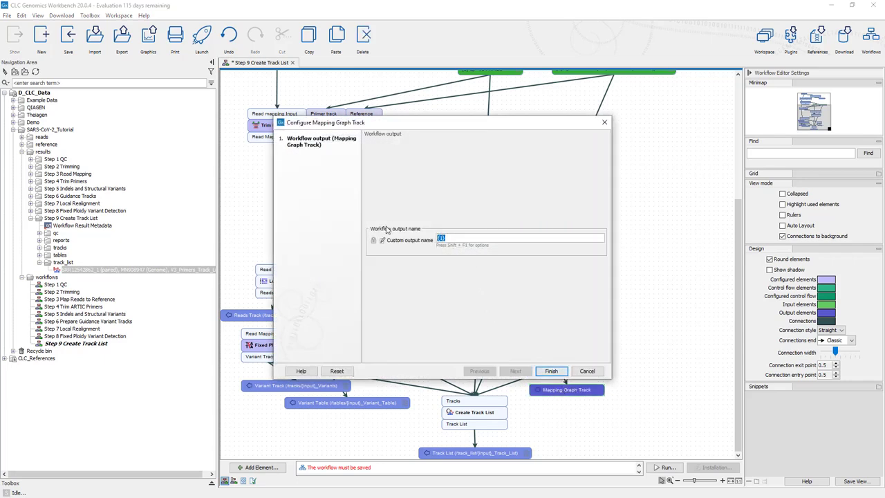
text(/tracks/{input}_Mapping_Graph)
click(551, 371)
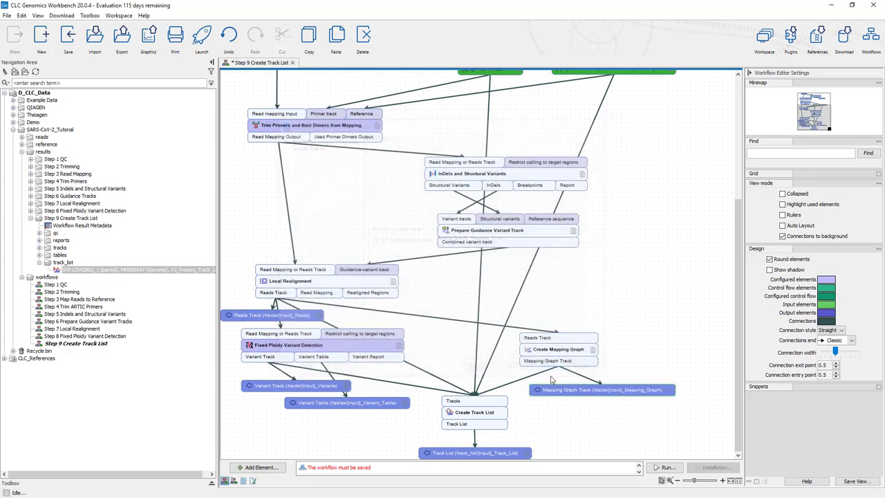
drag(566, 391, 560, 392)
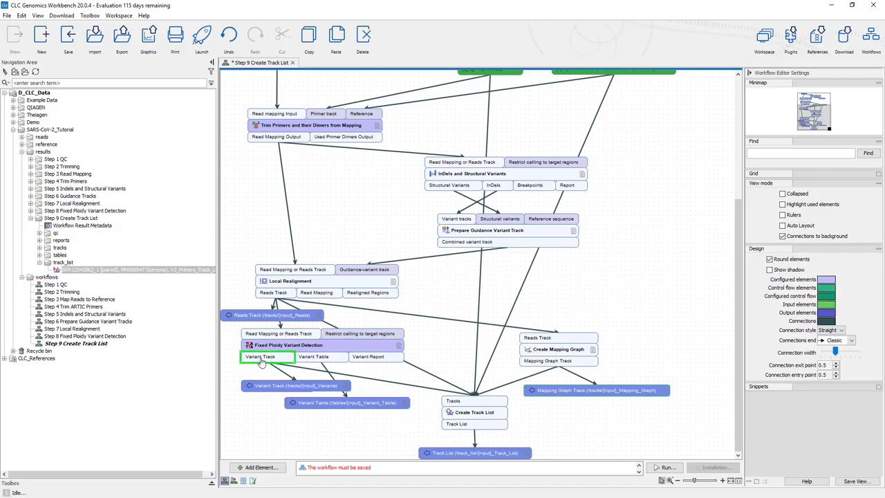
Save the workflow as a new copy named "Step 10 Mapping Graph" in the workflows folder
click(7, 15)
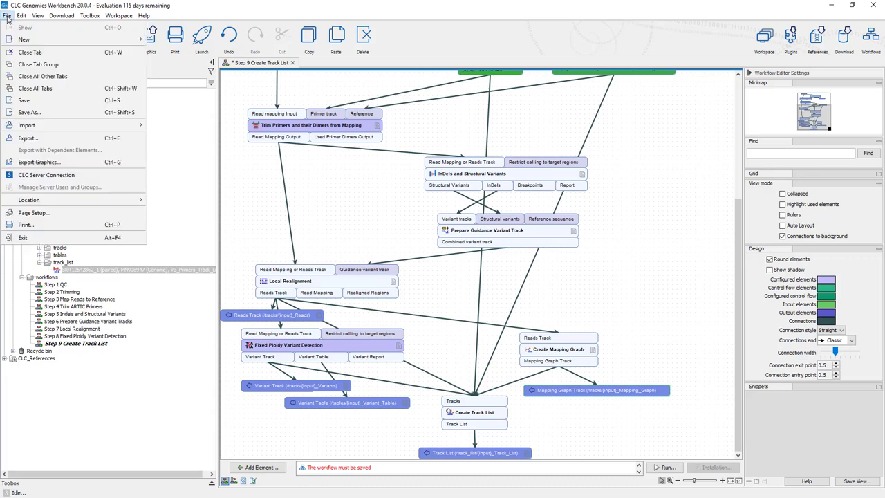
click(36, 113)
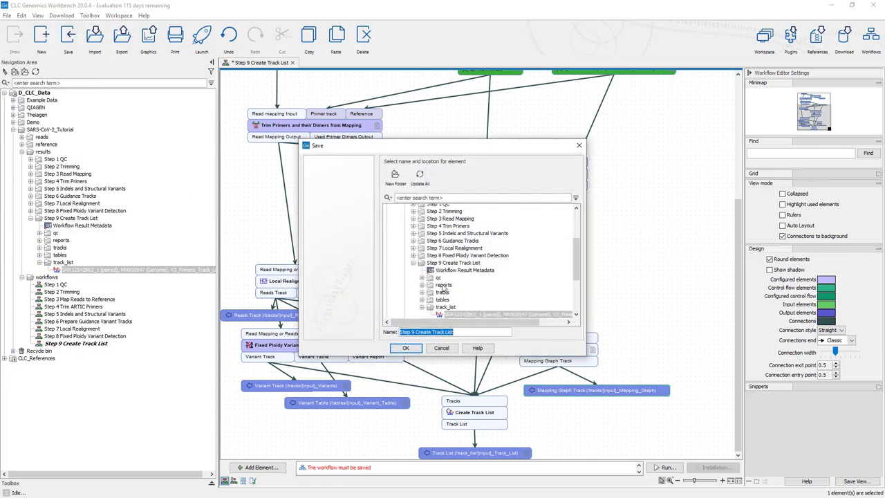
click(413, 263)
scroll(423, 275, down, 1)
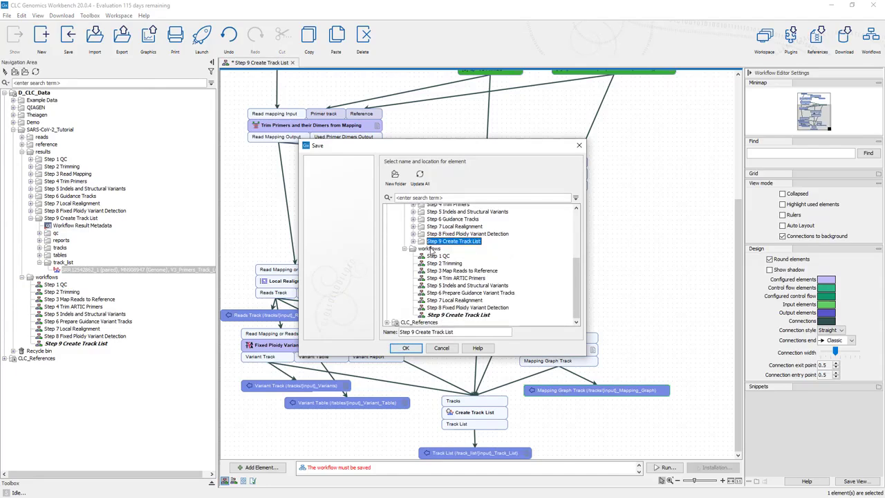
click(430, 249)
click(416, 332)
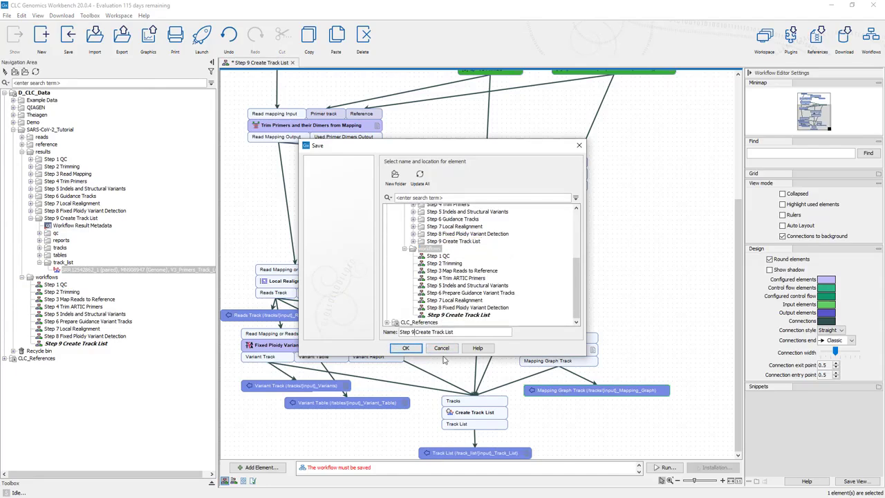
key(BackSpace)
text(10 Mapping Graph)
click(406, 349)
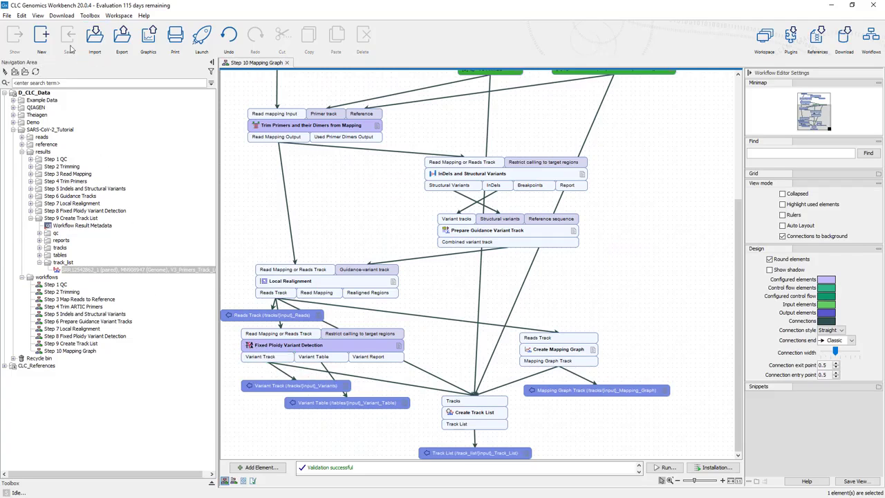
Start running the workflow with SRR12542862_1 (paired) from the reads folder as the Paired Illumina Reads input
click(668, 469)
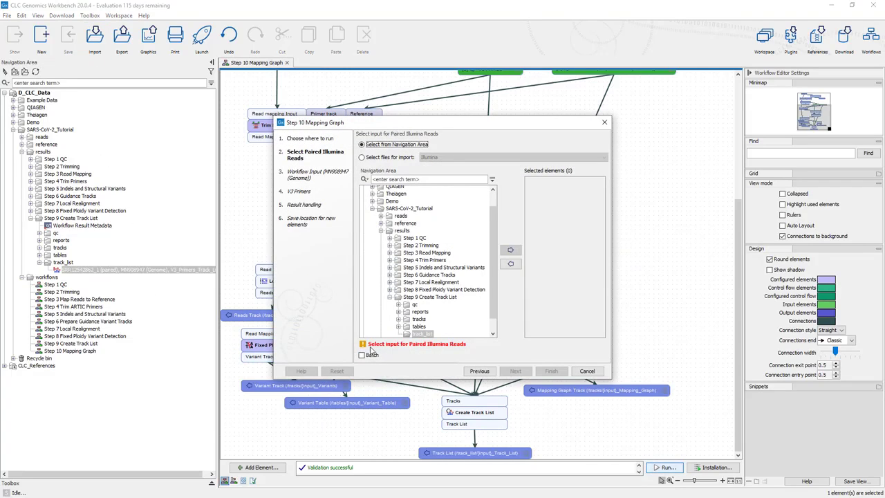
click(390, 298)
click(400, 234)
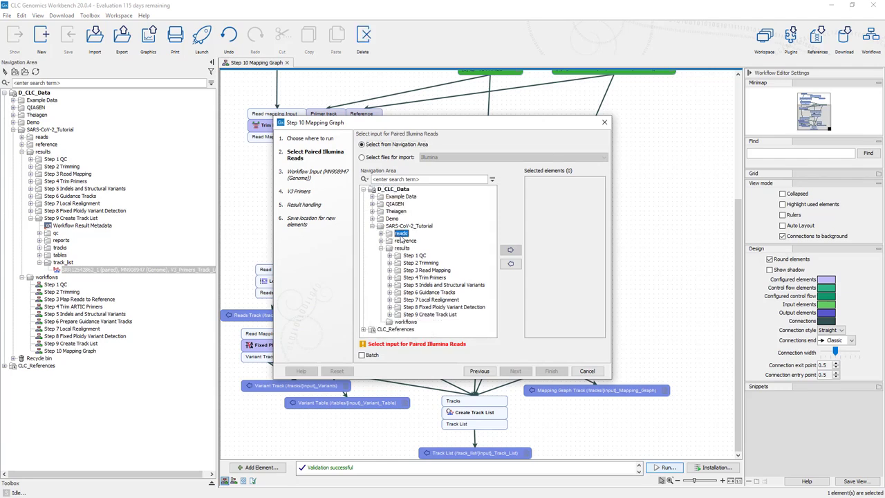
click(381, 234)
click(427, 241)
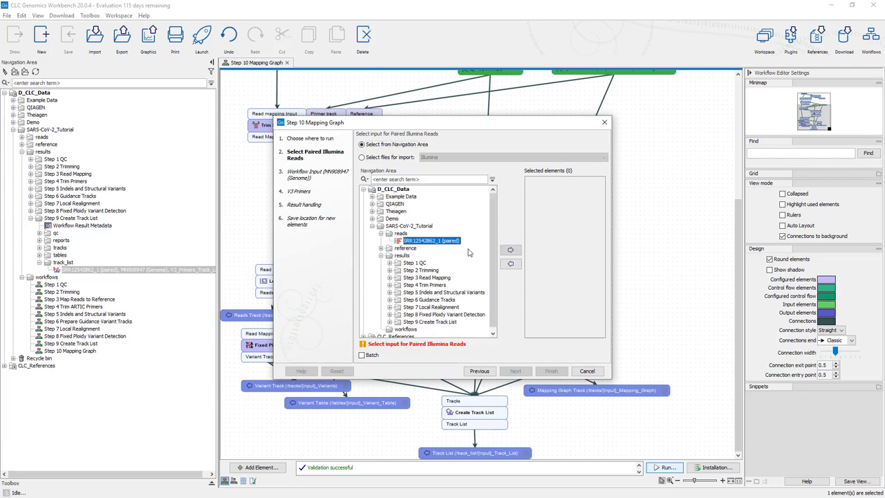
click(510, 253)
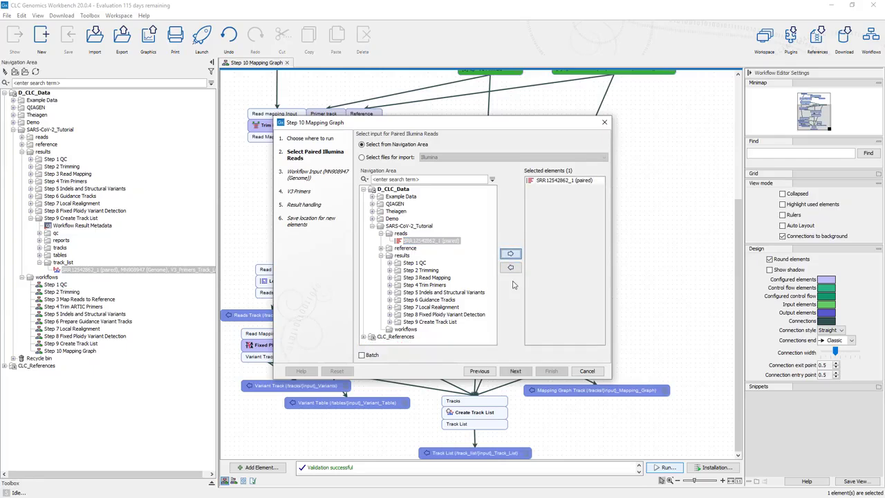
click(515, 371)
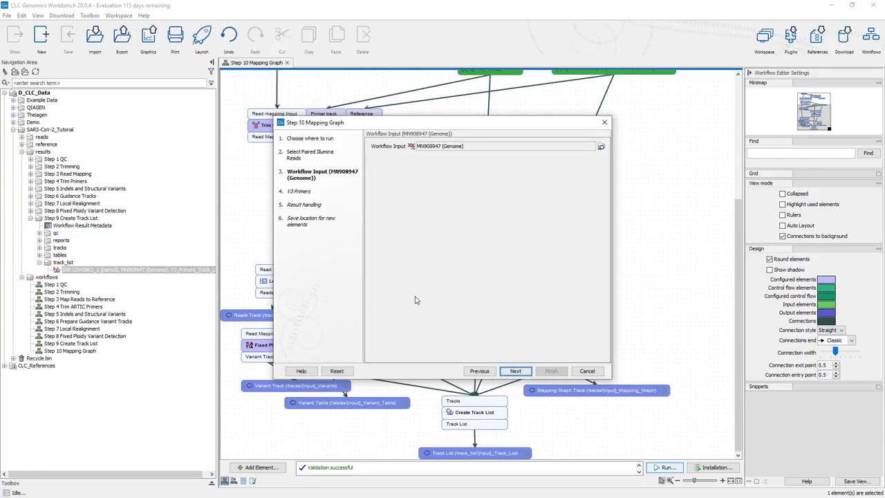
Keep the default genome, primer and result handling settings, and run the workflow into a new results subfolder named "Step 10 Mapping Graph"
click(516, 371)
click(516, 372)
click(516, 372)
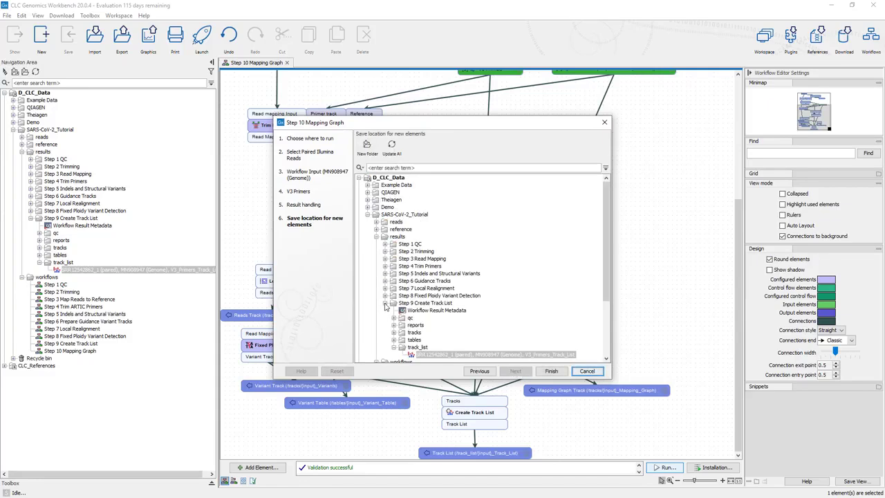
click(385, 303)
click(397, 237)
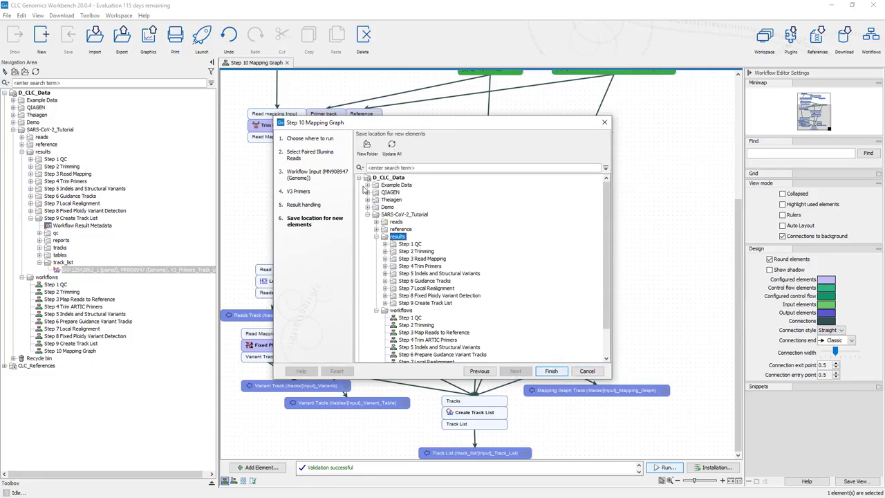
click(367, 146)
text(Ste)
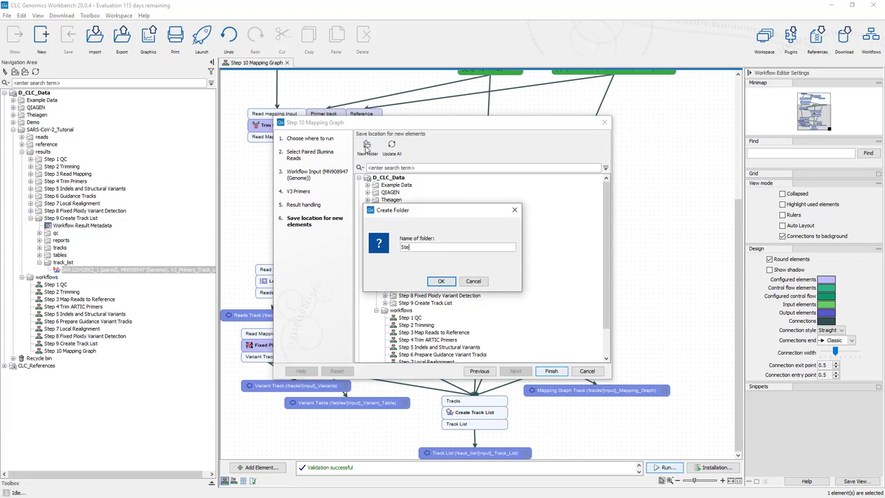
text(p 10 Mapping Graph)
click(440, 282)
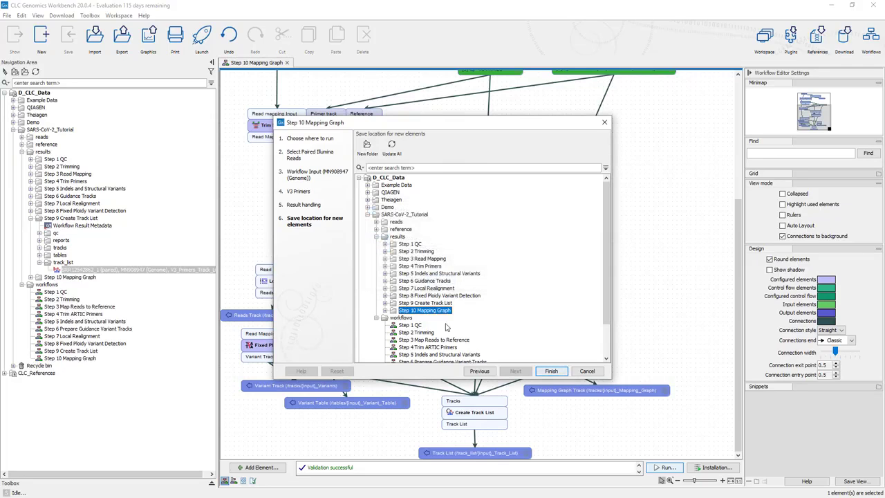
click(551, 371)
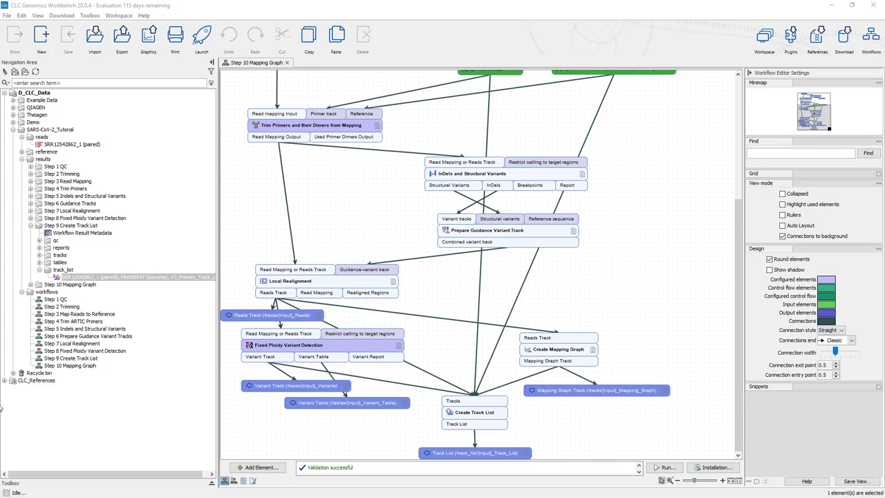
Open the track list from the Step 10 Mapping Graph results and view its mapping graph track
click(30, 226)
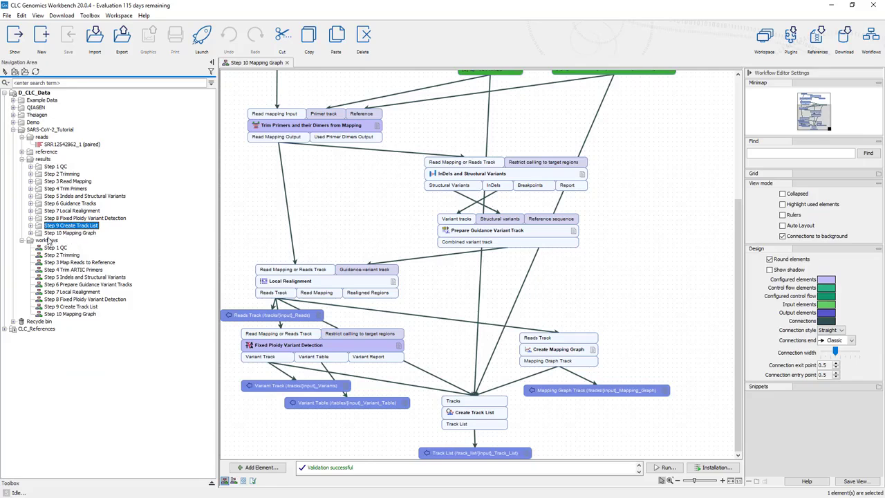
click(30, 233)
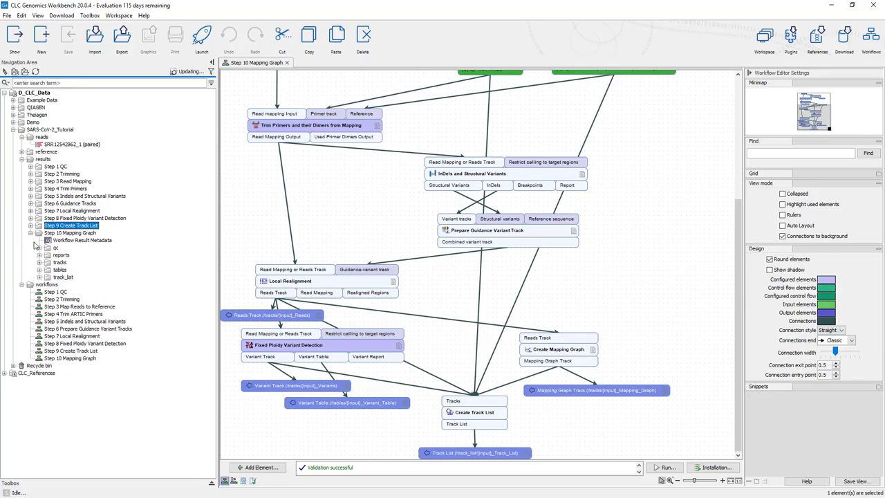
click(39, 276)
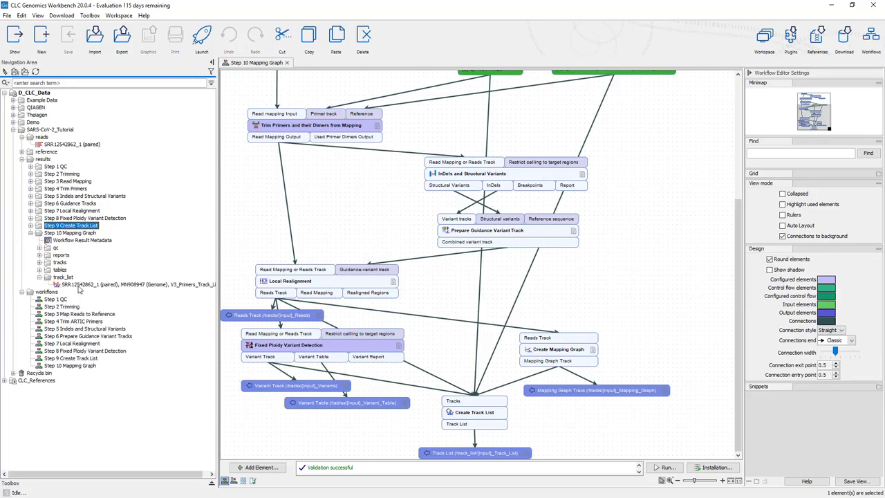
double_click(80, 286)
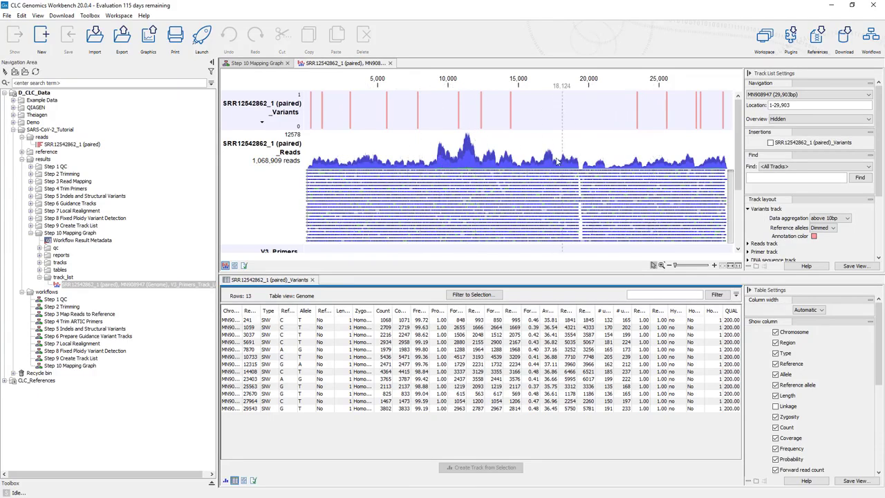
drag(737, 169, 730, 224)
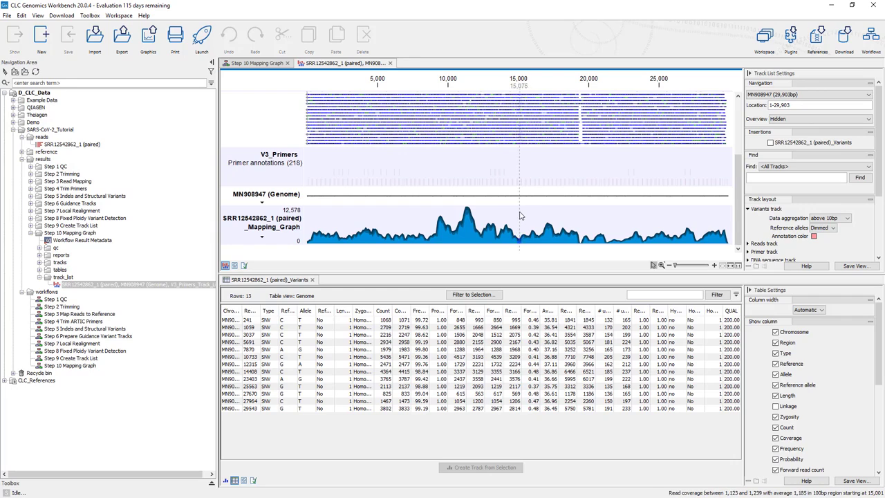
Examine the variants, reads and mapping graph tracks together, zooming to the variant at position 10733 from the variants table
mouse_move(520, 215)
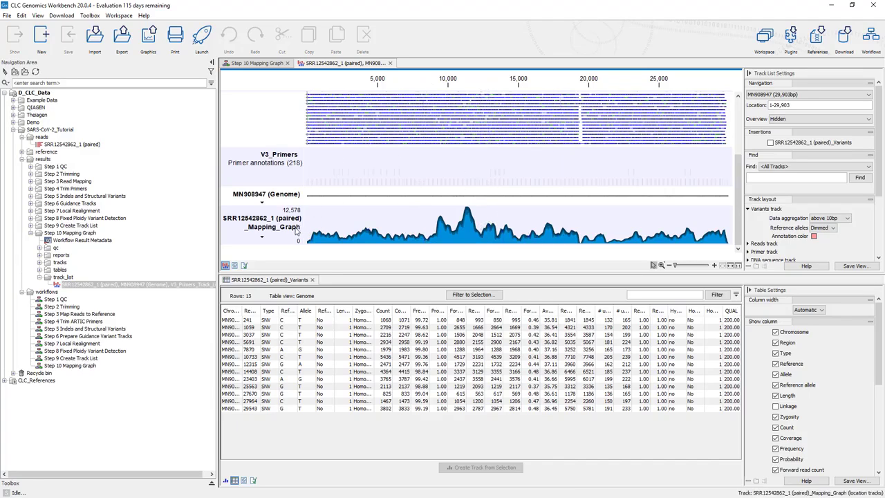
drag(738, 208, 743, 230)
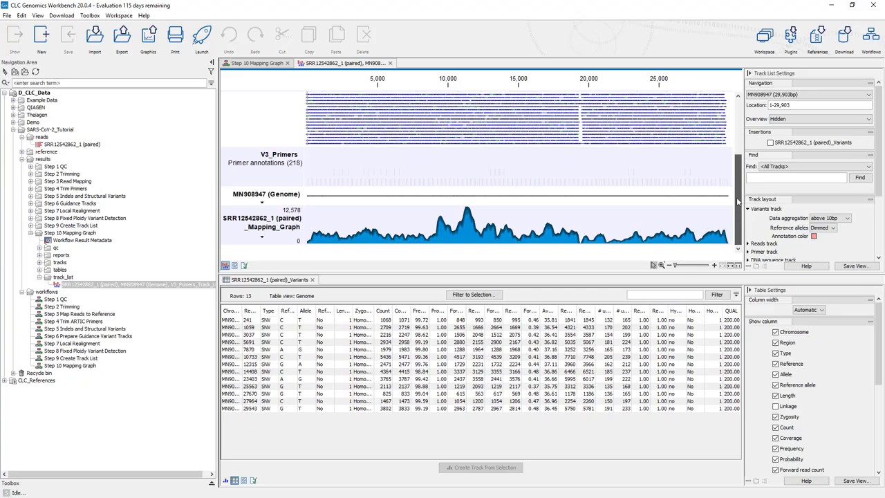
drag(738, 201, 730, 130)
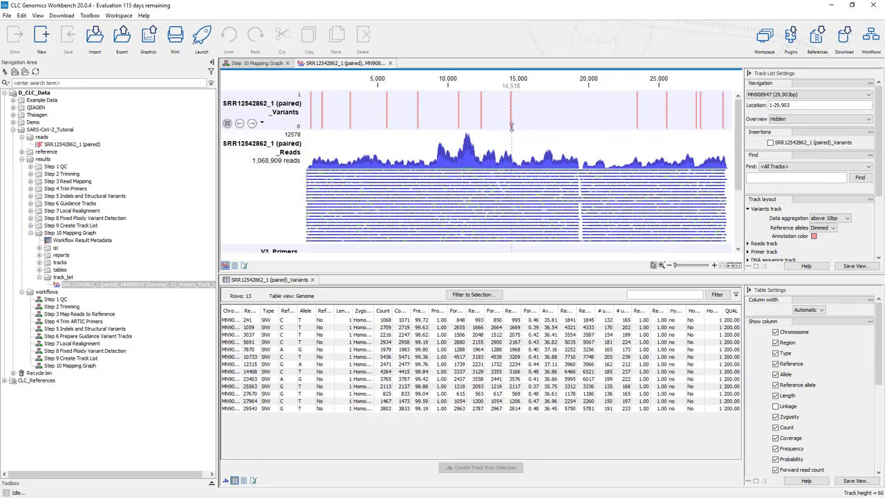
click(271, 357)
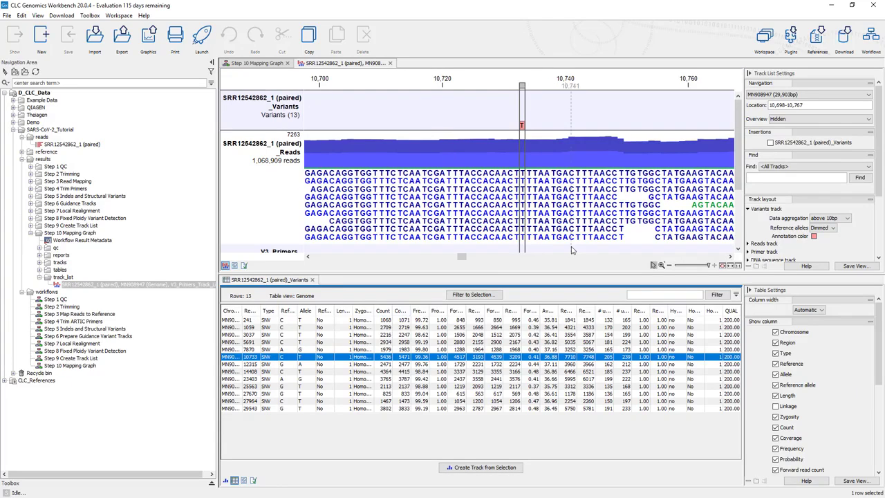
scroll(723, 238, down, 3)
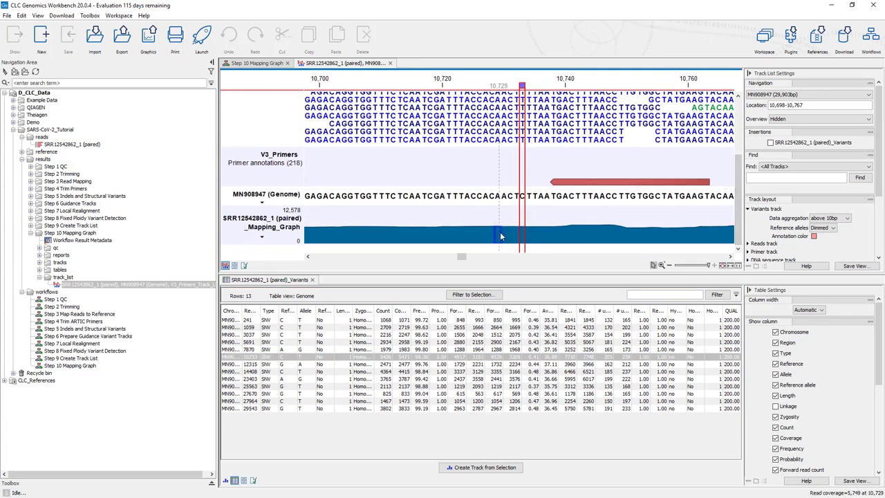
scroll(720, 208, up, 5)
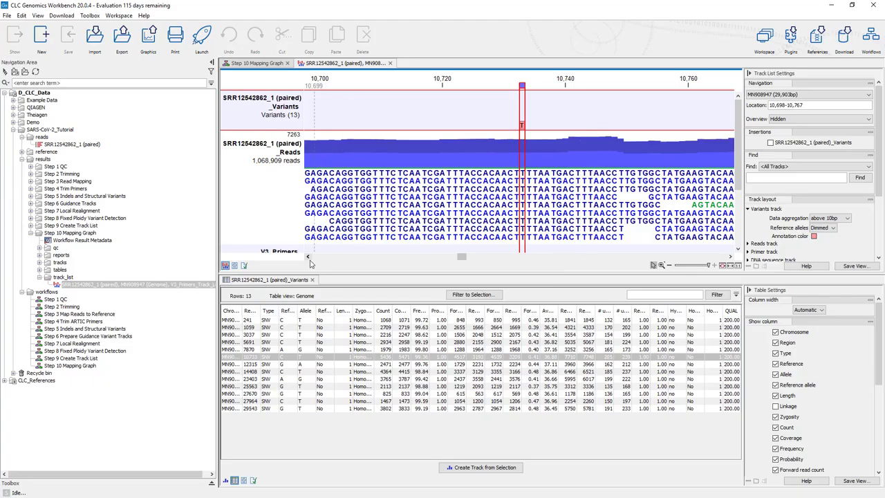
Close the track list and its variants table, returning to the Step 10 Mapping Graph workflow
click(313, 283)
click(389, 63)
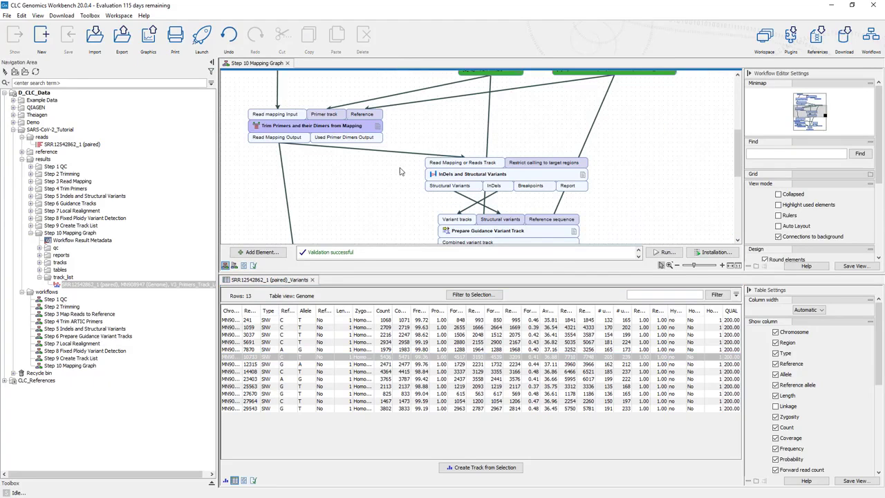
click(312, 280)
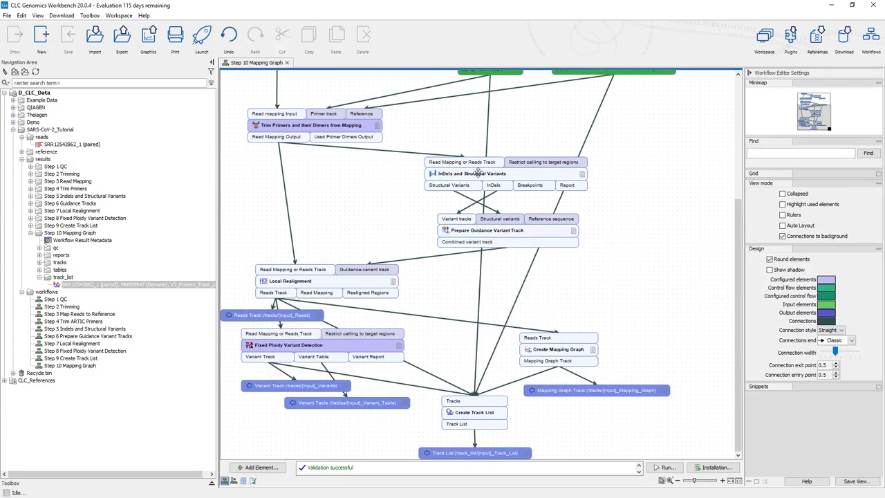
Move the InDels and Structural Variants and Prepare Guidance Variant Track elements into a column between Trim Primers and Local Realignment
drag(480, 169, 349, 162)
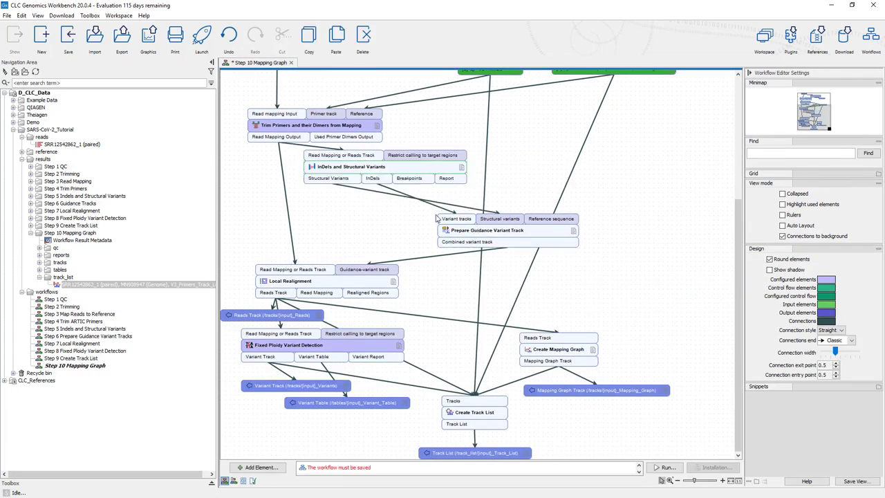
drag(472, 219, 352, 210)
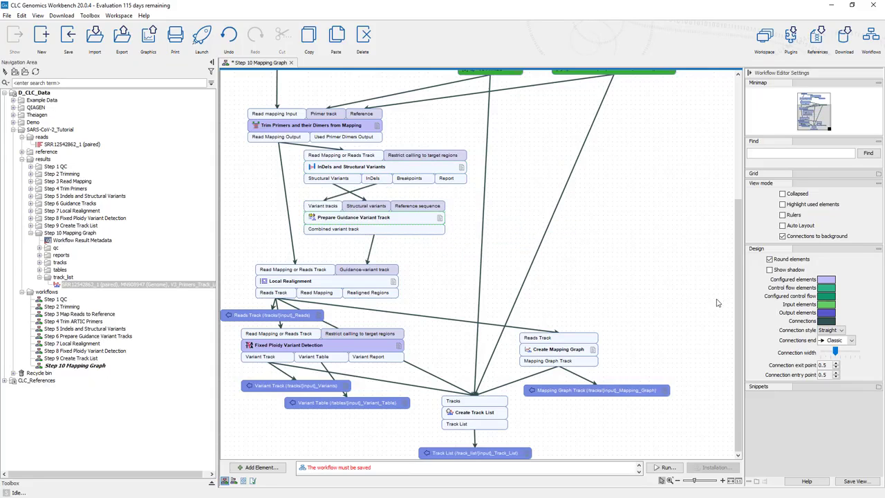
Move the Variant Table and Variant Track outputs lower in the workflow, and shift Fixed Ploidy Variant Detection down above them
mouse_move(738, 294)
mouse_down()
mouse_move(738, 208)
mouse_move(735, 303)
mouse_up()
drag(338, 407, 345, 442)
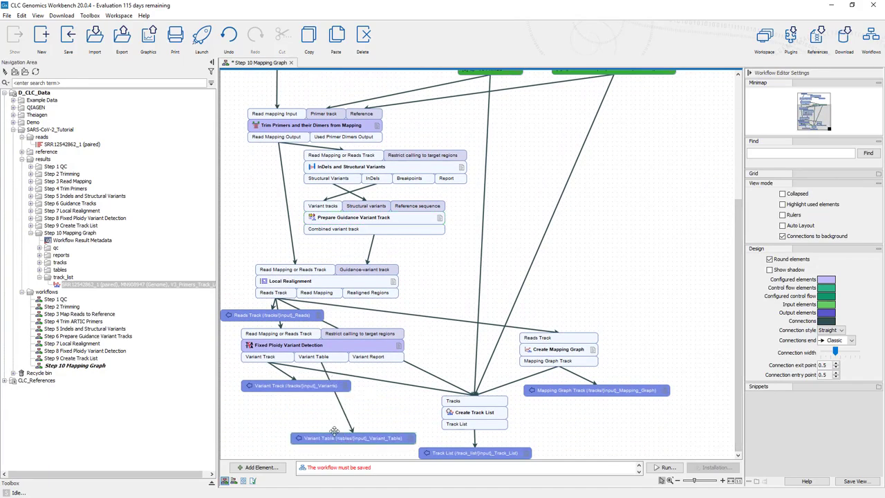
drag(304, 389, 285, 419)
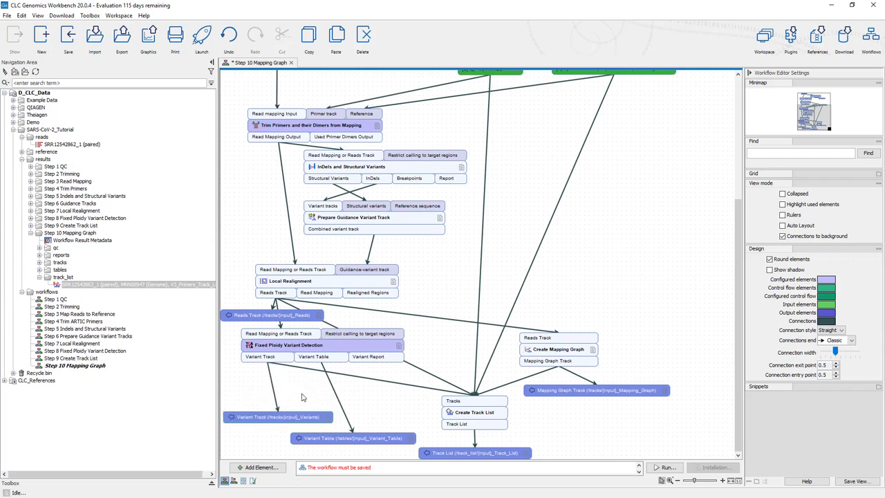
drag(317, 335, 326, 363)
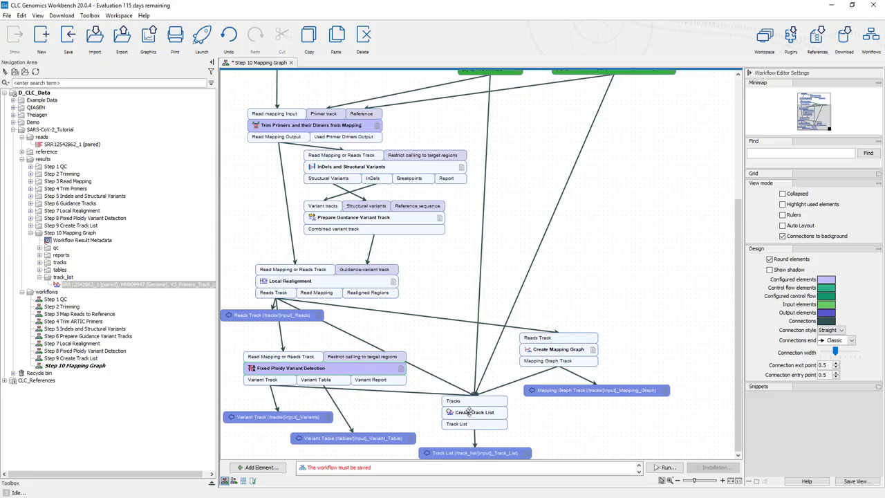
Shift Create Track List slightly down and left, and place the Reads Track output between Local Realignment and Fixed Ploidy Variant Detection
drag(470, 414, 454, 417)
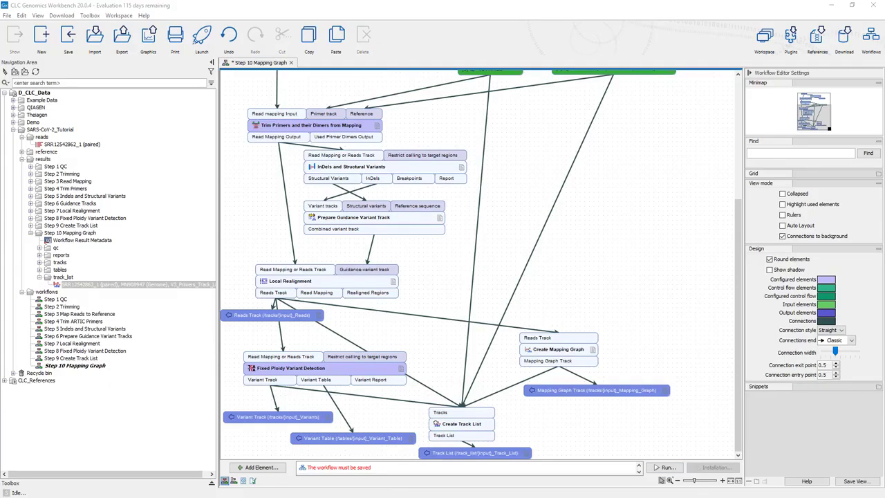
right_click(601, 231)
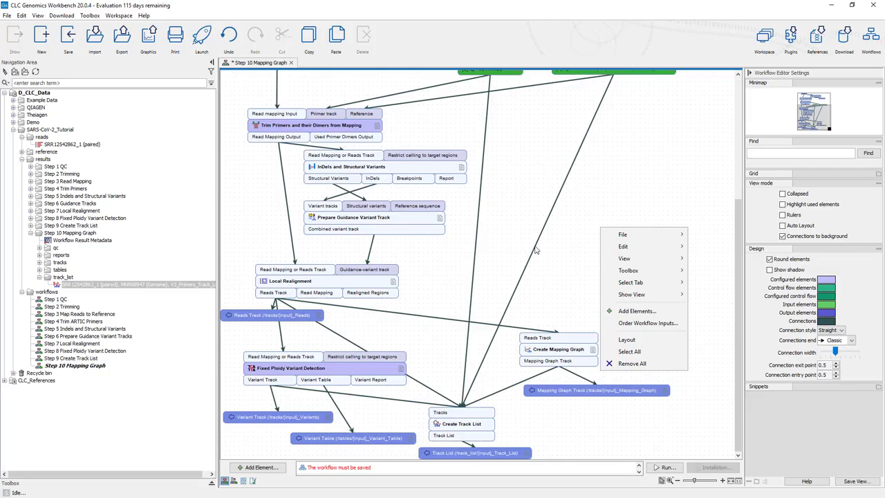
click(288, 329)
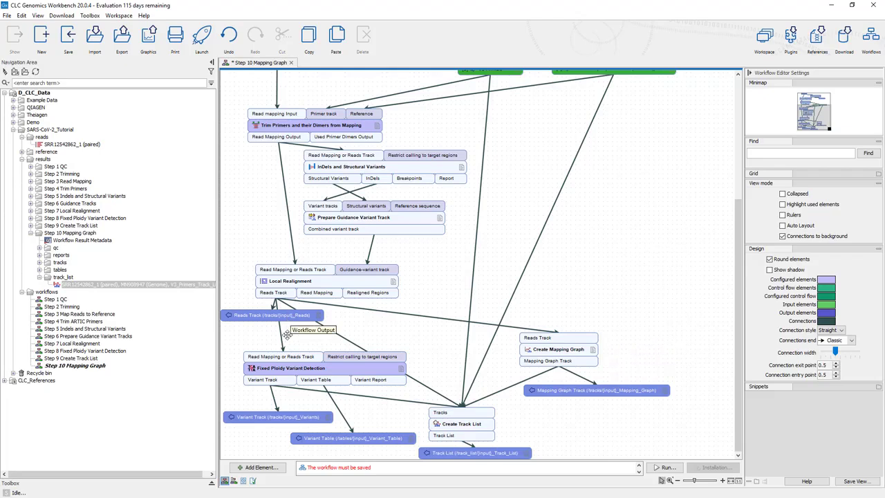
drag(287, 319, 283, 337)
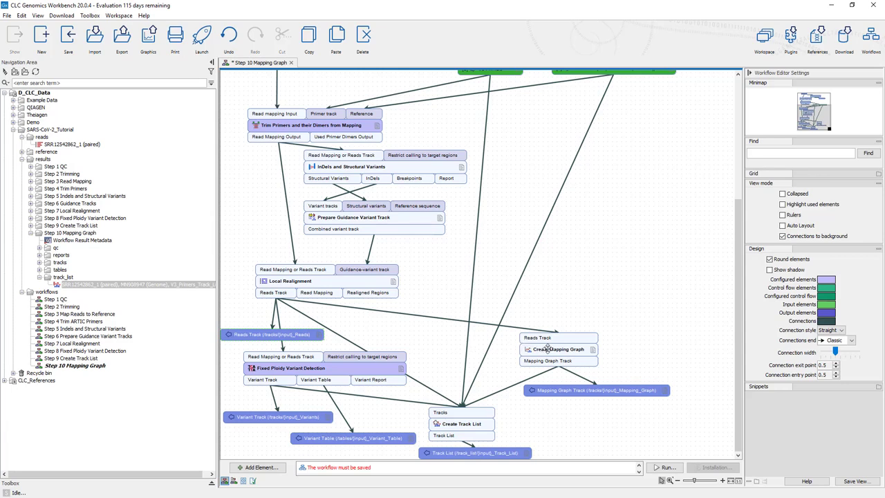
Shift Create Mapping Graph slightly down and left, and move its Mapping Graph Track output further below it
drag(548, 345, 535, 356)
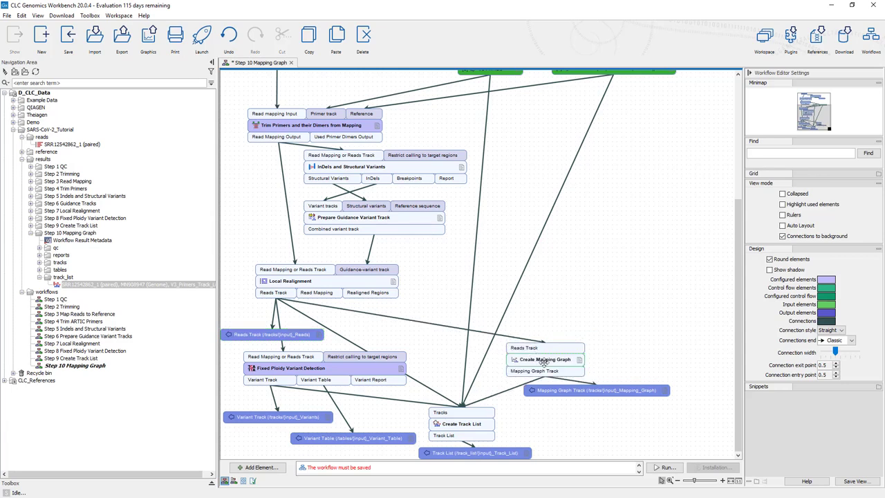
click(589, 400)
drag(589, 399, 579, 429)
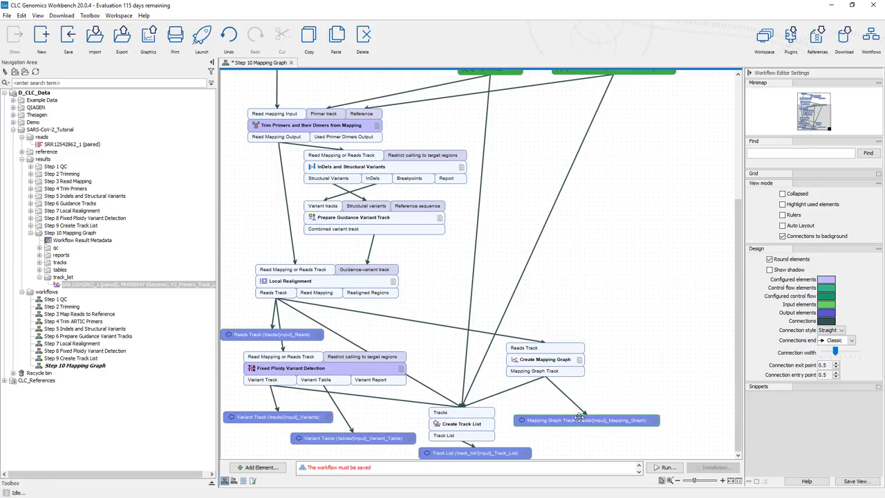